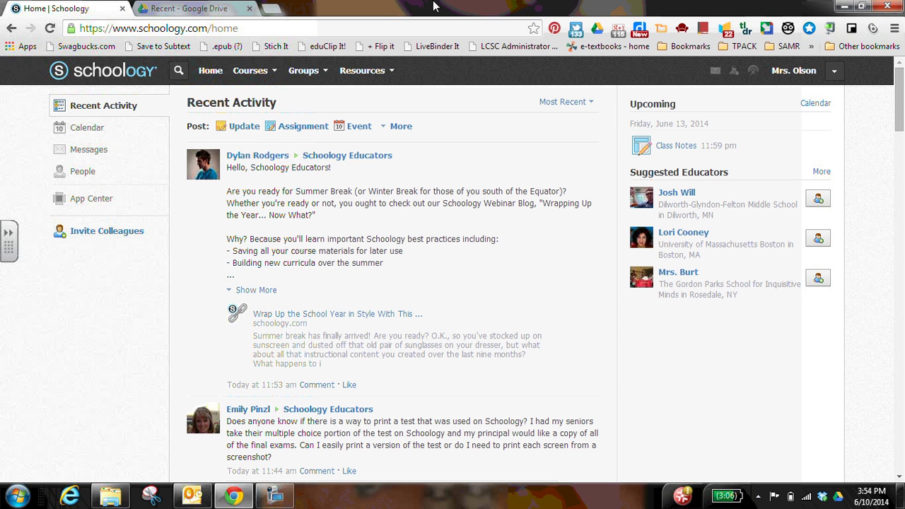
Start a new assignment named "Math Vocabulary" in the Math Skills: Section 1 course.
{"action": "left_click", "coordinate": [276, 71]}
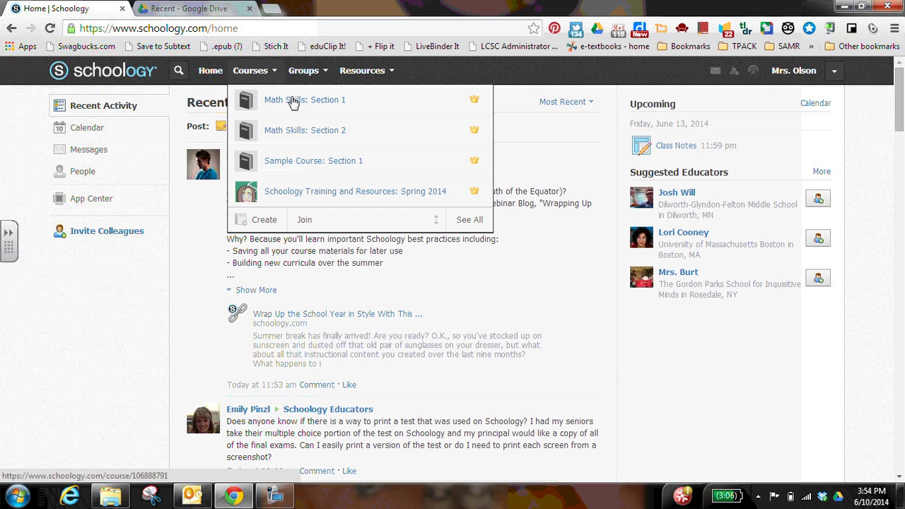
{"action": "left_click", "coordinate": [293, 100]}
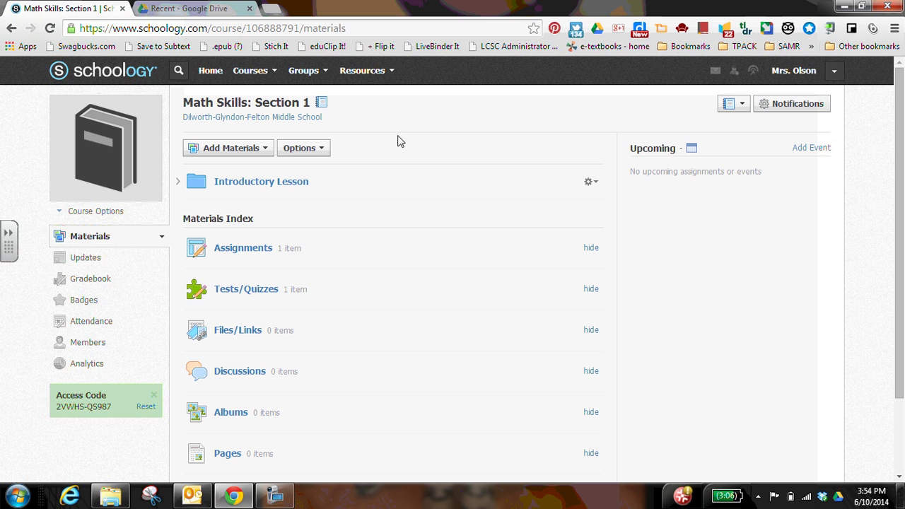
{"action": "left_click", "coordinate": [266, 153]}
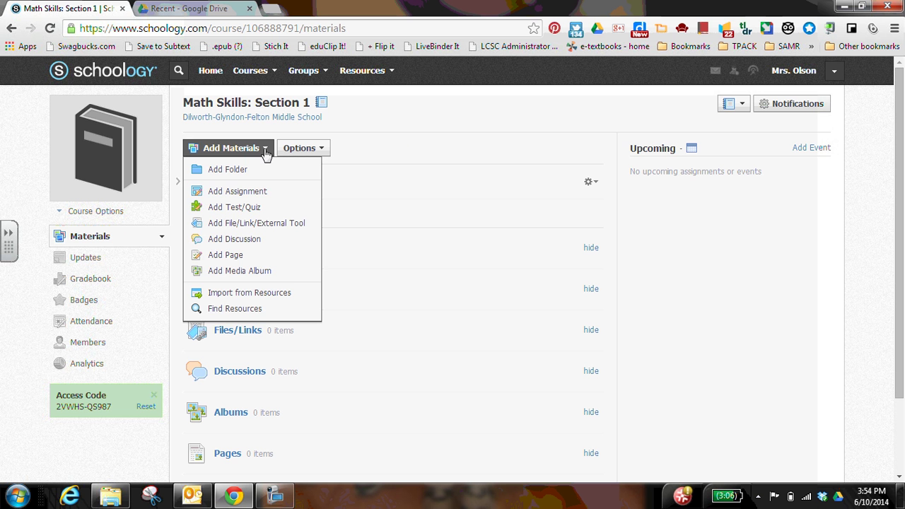
{"action": "left_click", "coordinate": [252, 192]}
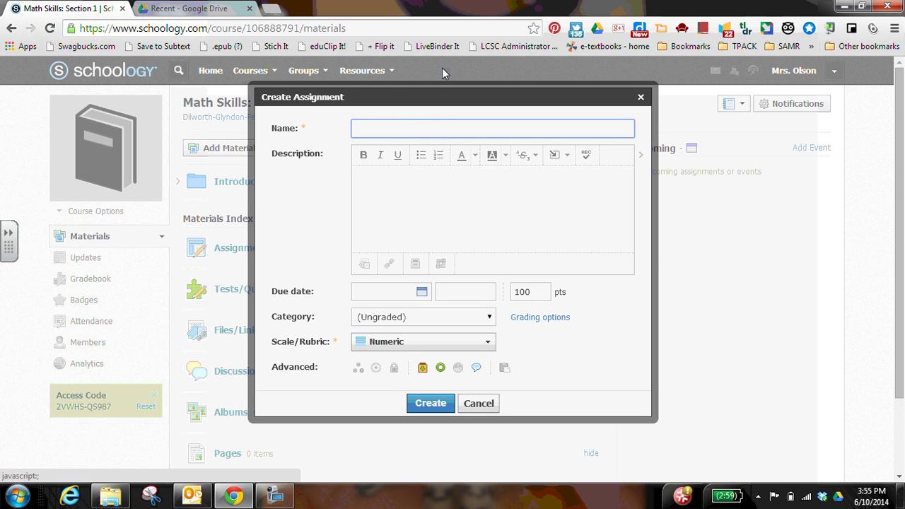
{"action": "type", "text": "Math"}
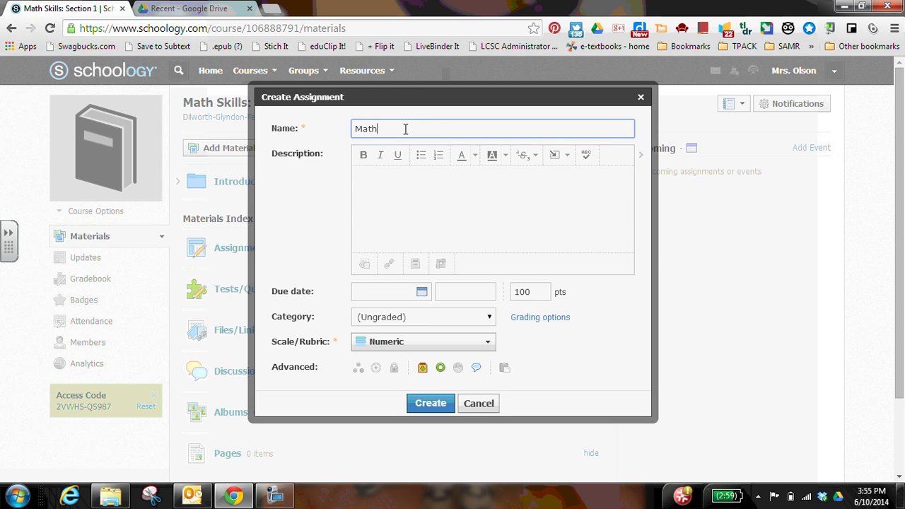
{"action": "type", "text": " Vocabulary"}
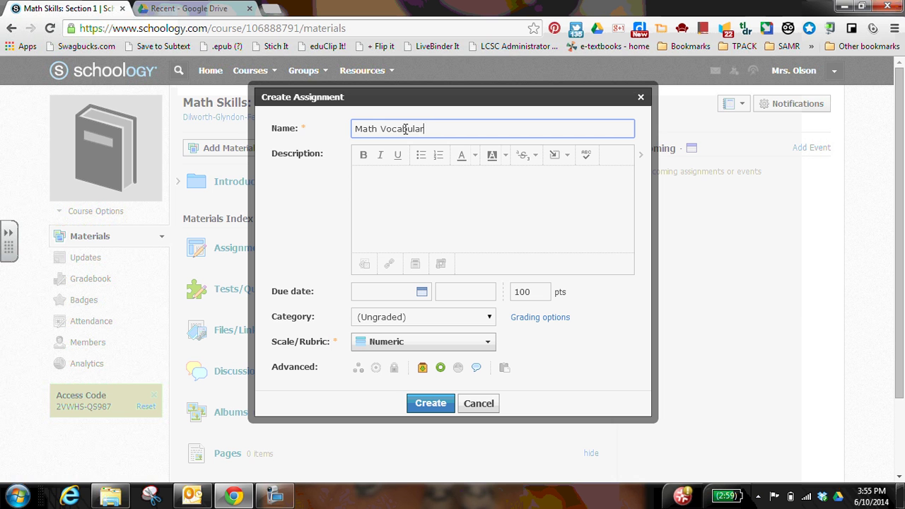
Enter the assignment description "Please make a copy of the vocabulary sheet and fill in the definitions." and begin a new line.
{"action": "left_click", "coordinate": [394, 172]}
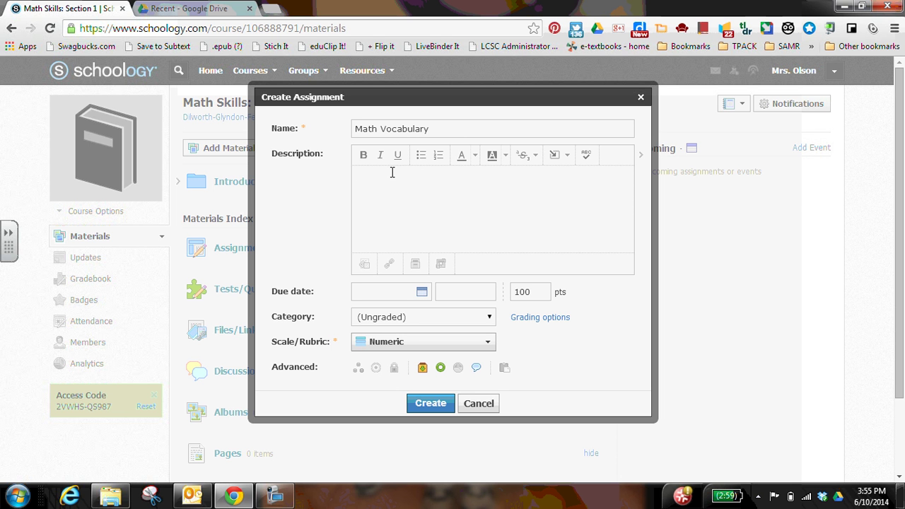
{"action": "type", "text": "Please make a copy of the vocabulary s"}
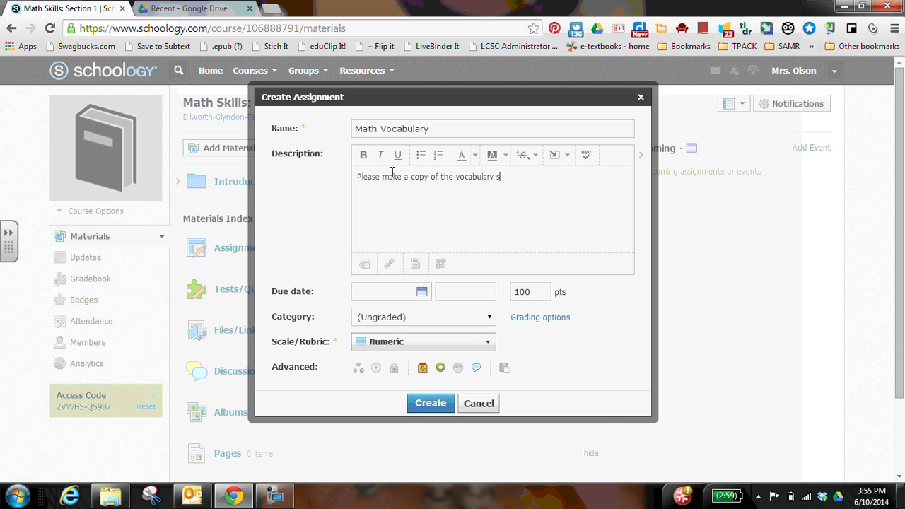
{"action": "type", "text": "heet and fill in the definitions"}
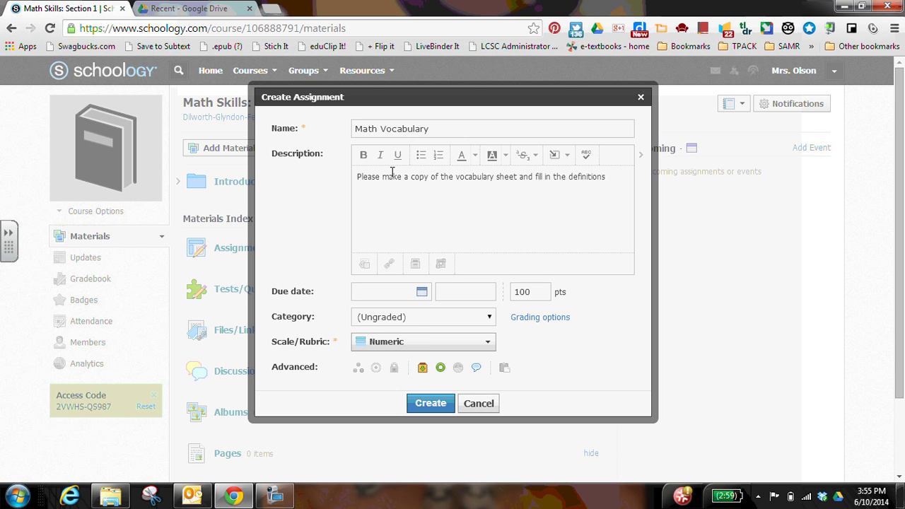
{"action": "type", "text": "."}
{"action": "key", "text": "Return"}
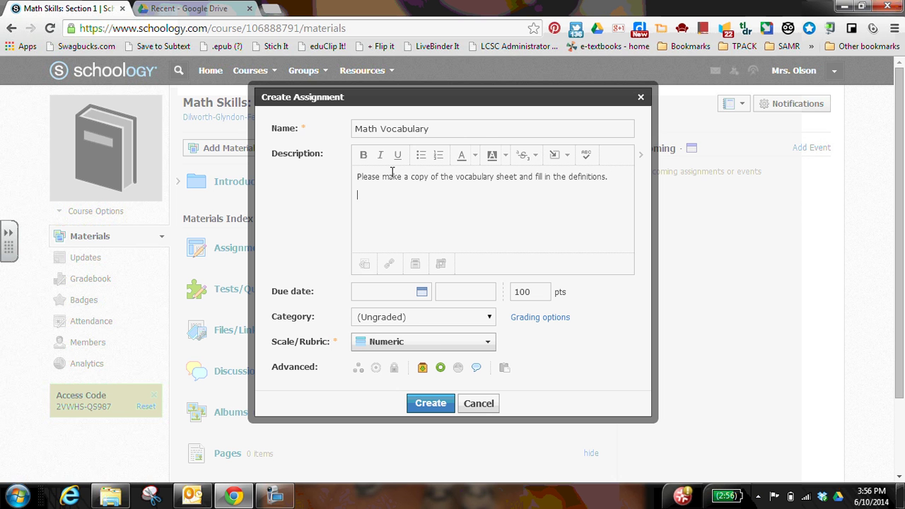
Switch to Google Drive and copy the sharing link of the Schoology Sample document.
{"action": "left_click", "coordinate": [175, 8]}
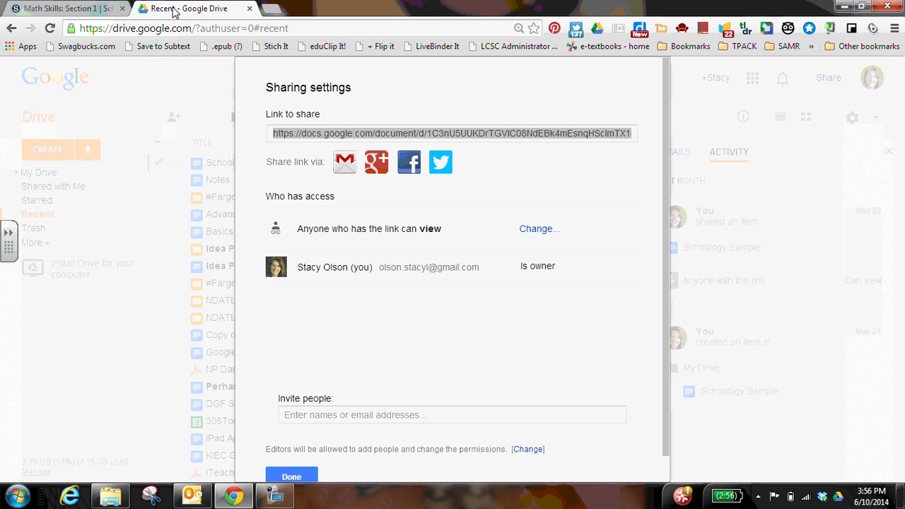
{"action": "left_click", "coordinate": [292, 476]}
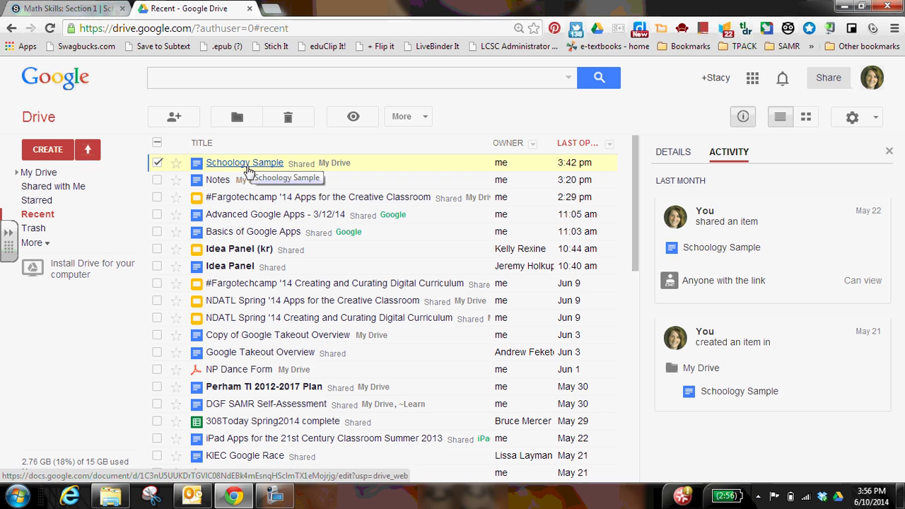
{"action": "left_click", "coordinate": [174, 118]}
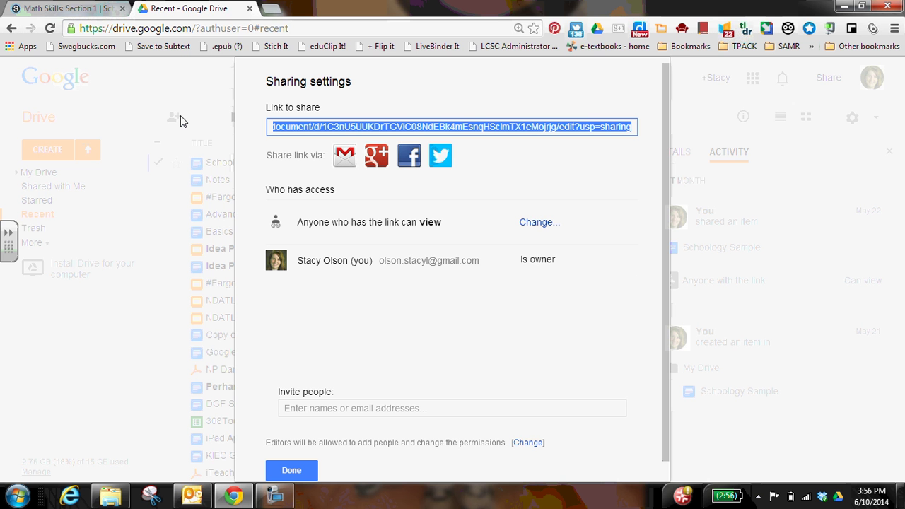
{"action": "right_click", "coordinate": [352, 128]}
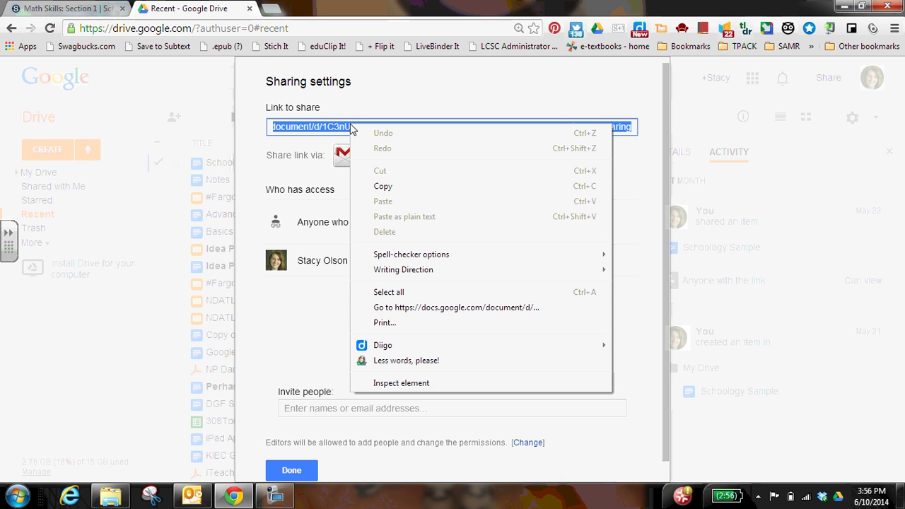
{"action": "left_click", "coordinate": [383, 186]}
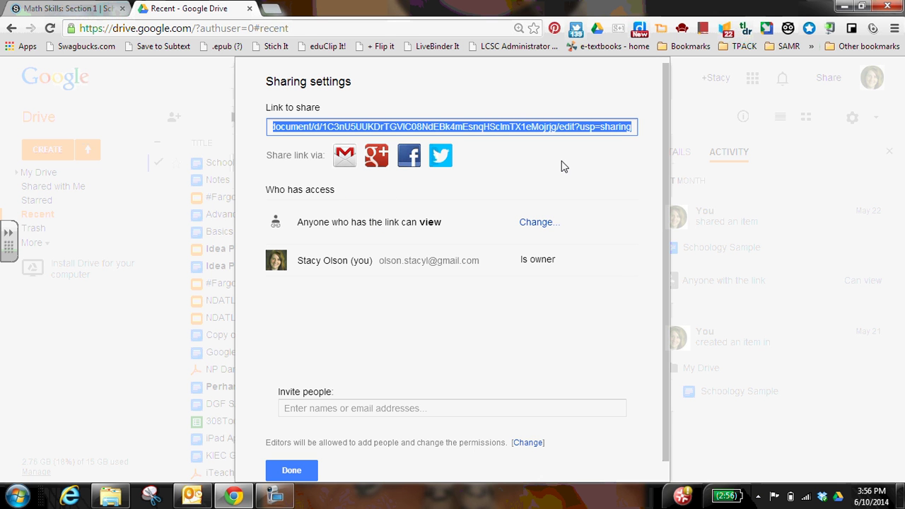
Back in Schoology, insert the copied document link into the assignment description with the display text "Math Vocabulary Sheet".
{"action": "left_click", "coordinate": [78, 12]}
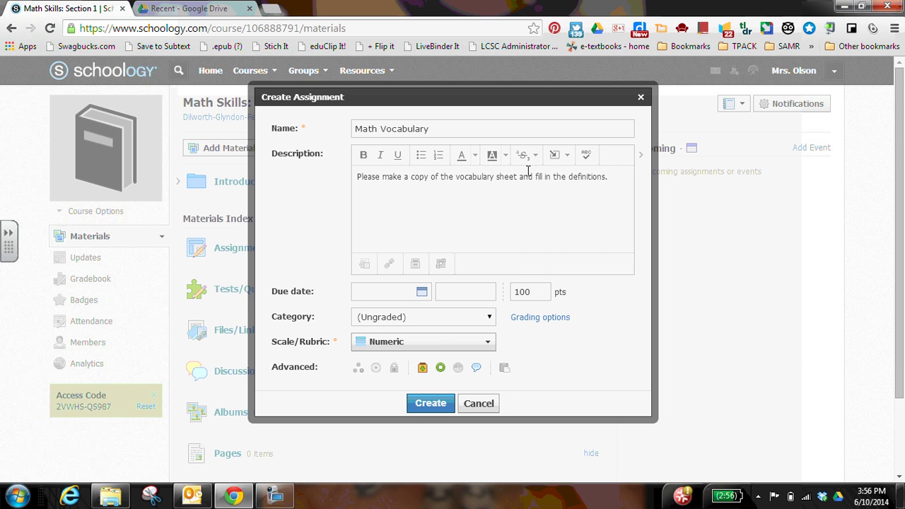
{"action": "left_click", "coordinate": [568, 157]}
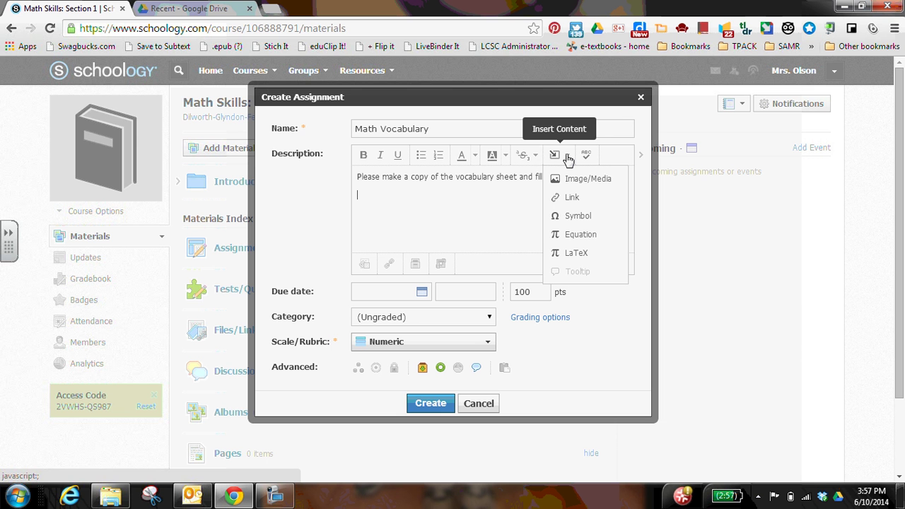
{"action": "left_click", "coordinate": [570, 199]}
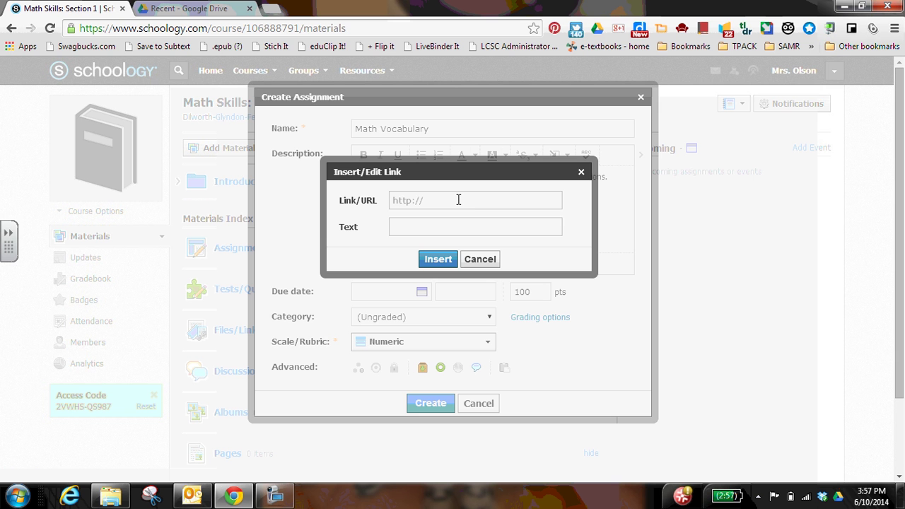
{"action": "key", "text": "ctrl+v"}
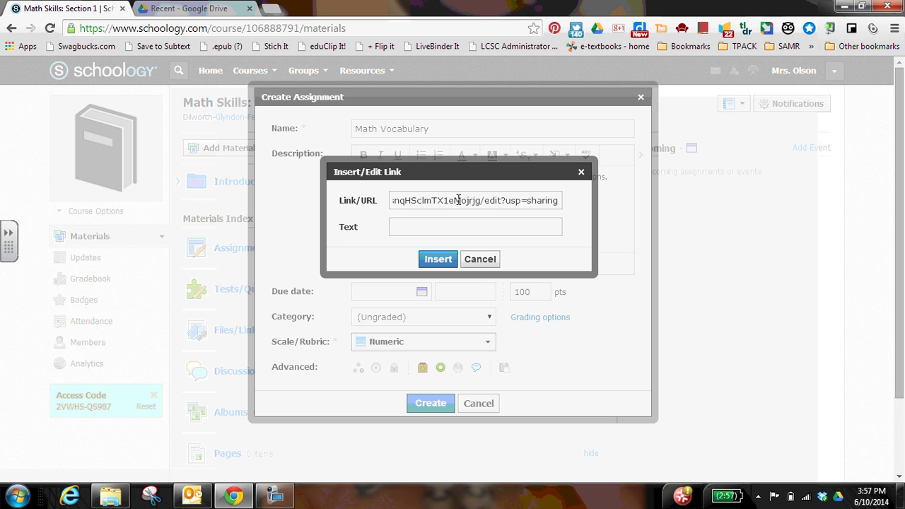
{"action": "left_click", "coordinate": [438, 230]}
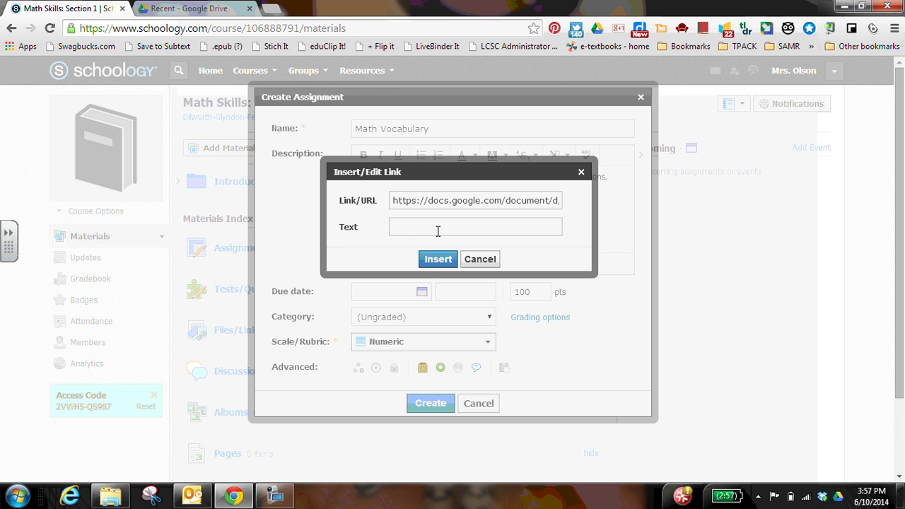
{"action": "type", "text": "Math Vocabulary Sheet"}
{"action": "left_click", "coordinate": [439, 261]}
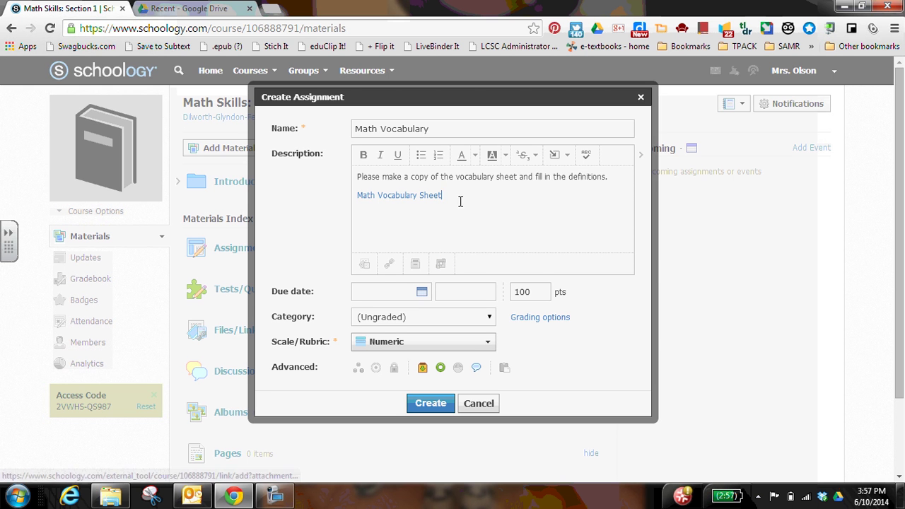
Add a line below the link reading "When you are finished please submit your link into the dropbox.".
{"action": "left_click", "coordinate": [476, 209]}
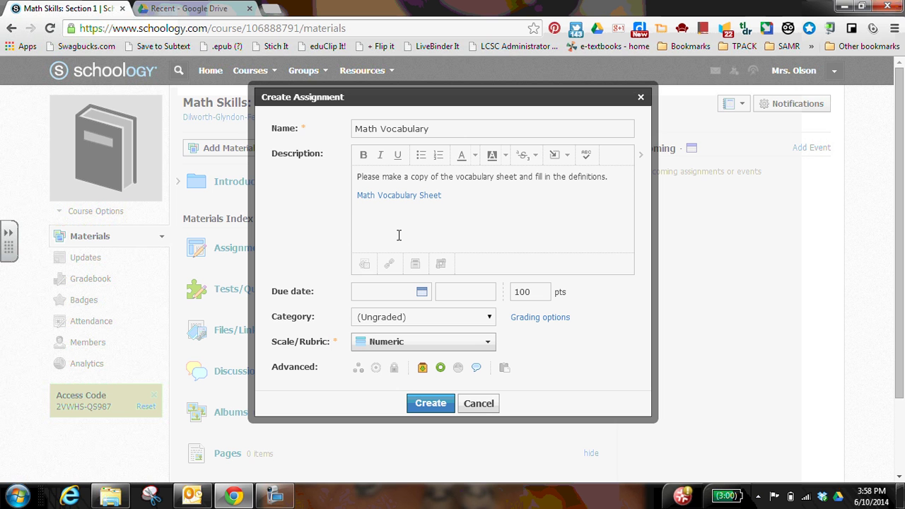
{"action": "type", "text": "When you are finished please submi"}
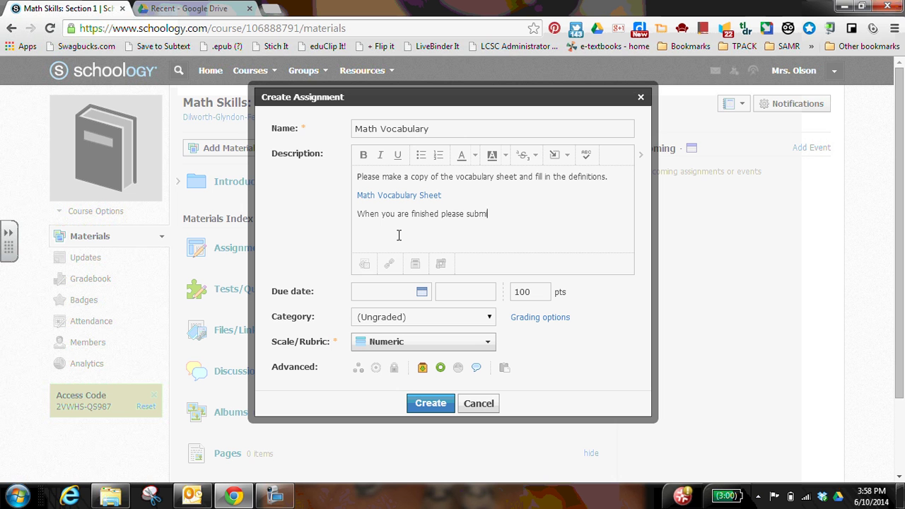
{"action": "type", "text": "t your link into the dropbox.  make"}
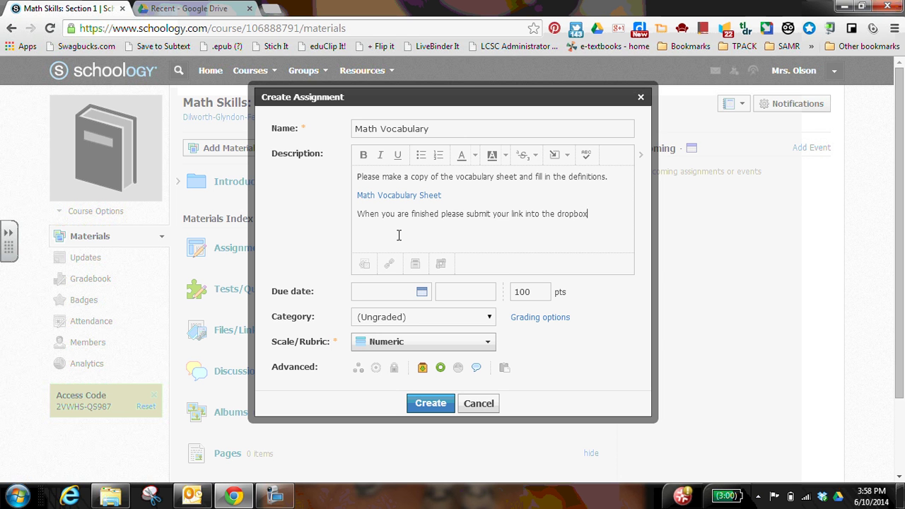
{"action": "key", "text": "BackSpace"}
{"action": "key", "text": "BackSpace"}
{"action": "key", "text": "BackSpace"}
{"action": "key", "text": "BackSpace"}
Continue the description with "Make sure the sharing permisssions on your doc are set so I can see it.".
{"action": "type", "text": "Make sure you"}
{"action": "key", "text": "BackSpace"}
{"action": "key", "text": "BackSpace"}
{"action": "key", "text": "BackSpace"}
{"action": "type", "text": "the sharing permisssions on your "}
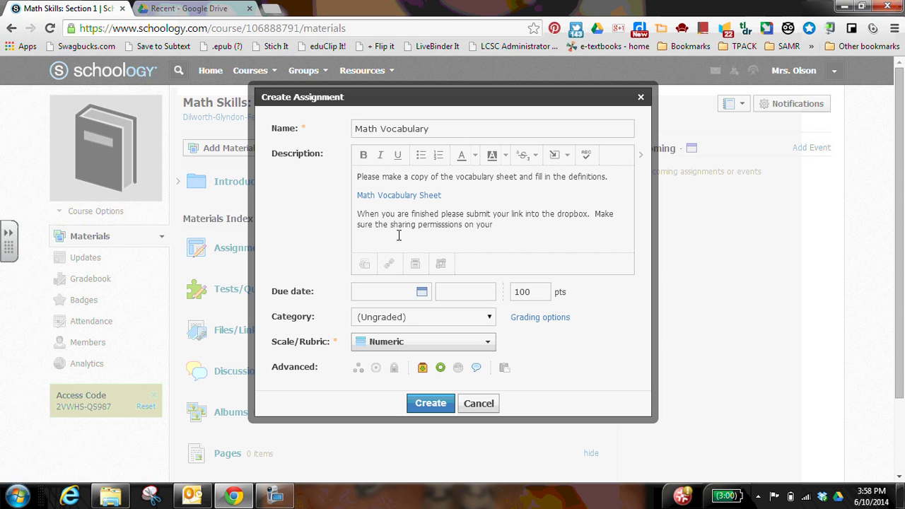
{"action": "type", "text": "doc are set so I can see it."}
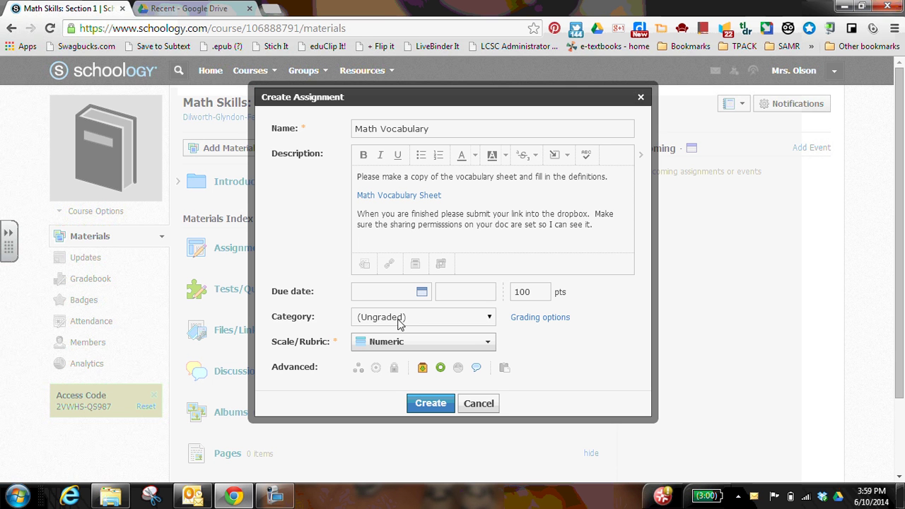
Set the due date to 6/14/14 and create the assignment.
{"action": "left_click", "coordinate": [422, 293]}
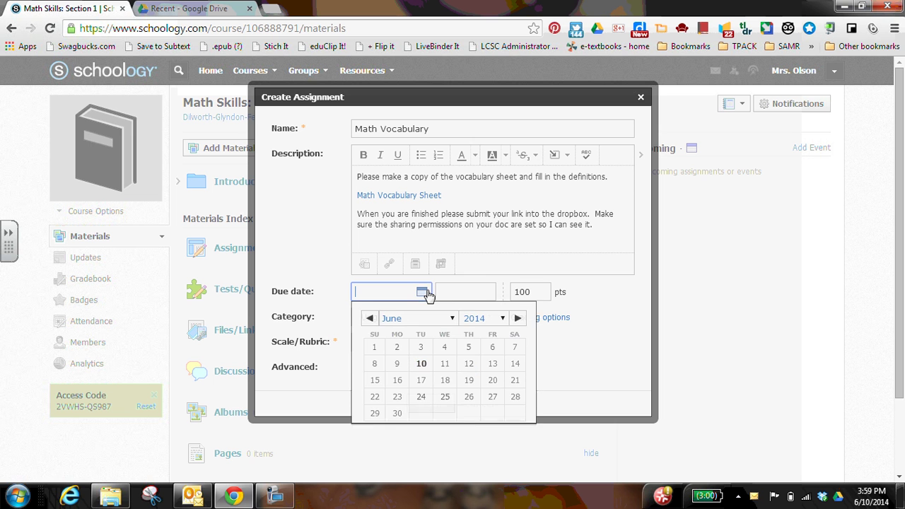
{"action": "left_click", "coordinate": [516, 367]}
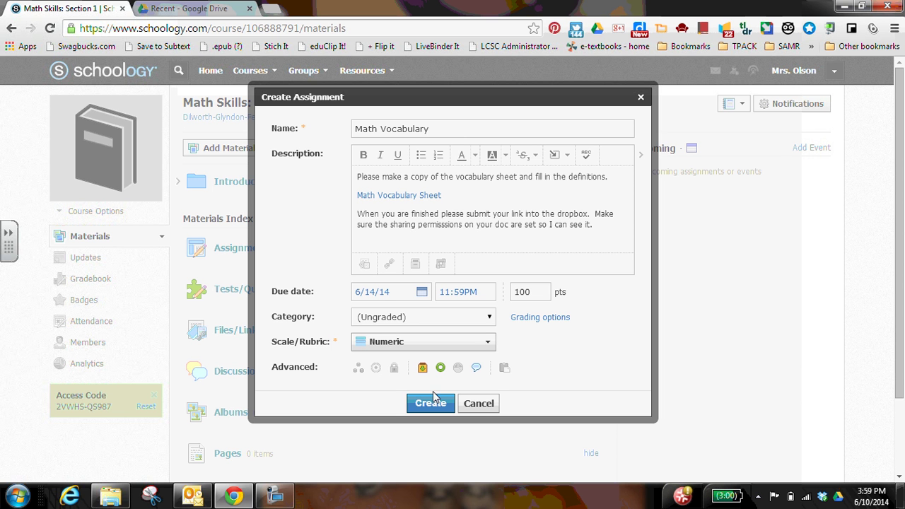
{"action": "left_click", "coordinate": [431, 407]}
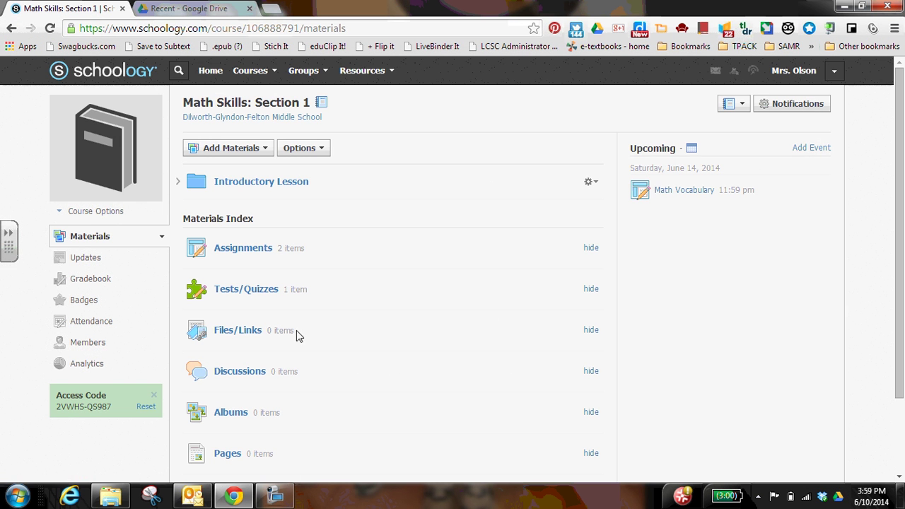
Expand the Introductory Lesson folder to look for the Math Vocabulary assignment.
{"action": "left_click", "coordinate": [178, 184]}
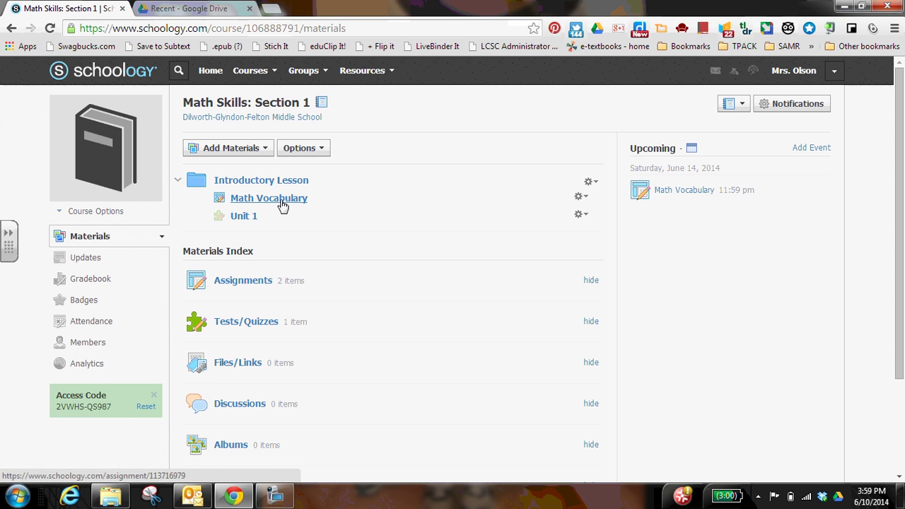
{"action": "left_click_drag", "start_coordinate": [283, 206], "coordinate": [290, 205]}
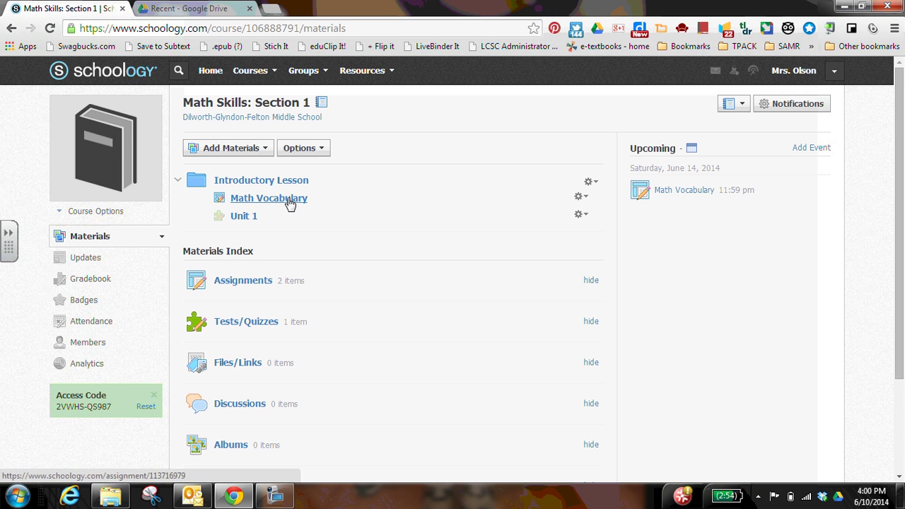